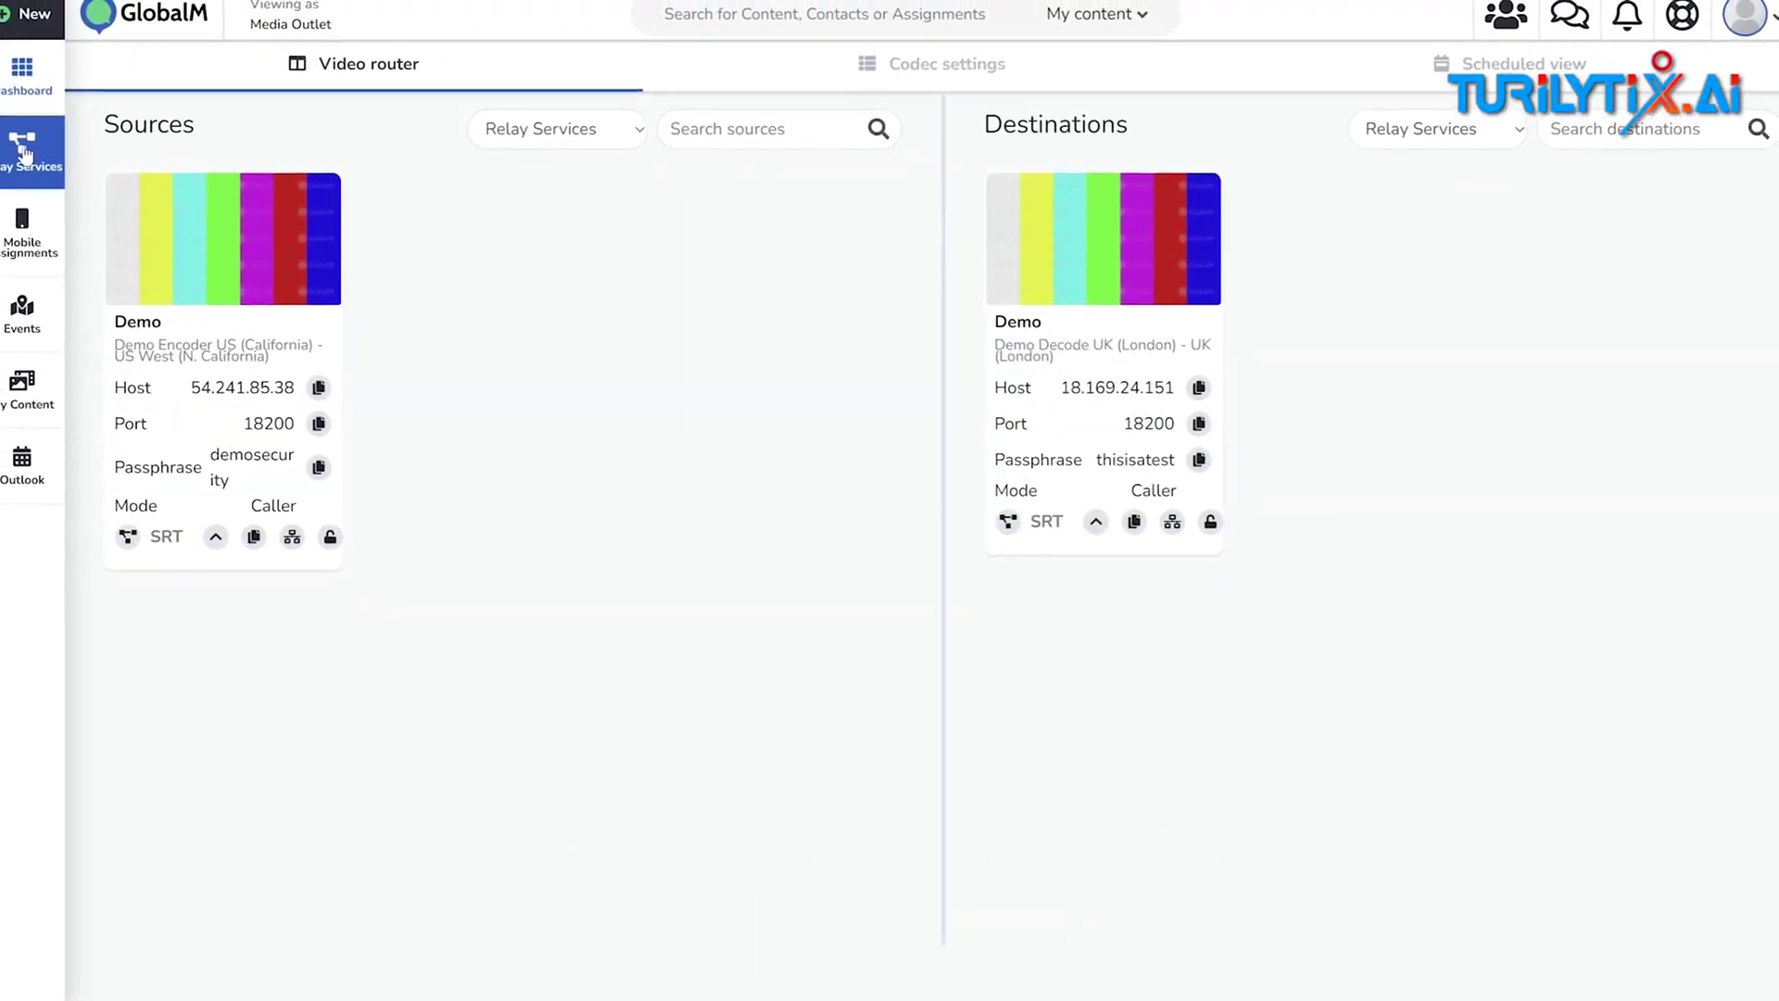
Show GlobalM's relay services list with the active Demo service
left_click(24, 152)
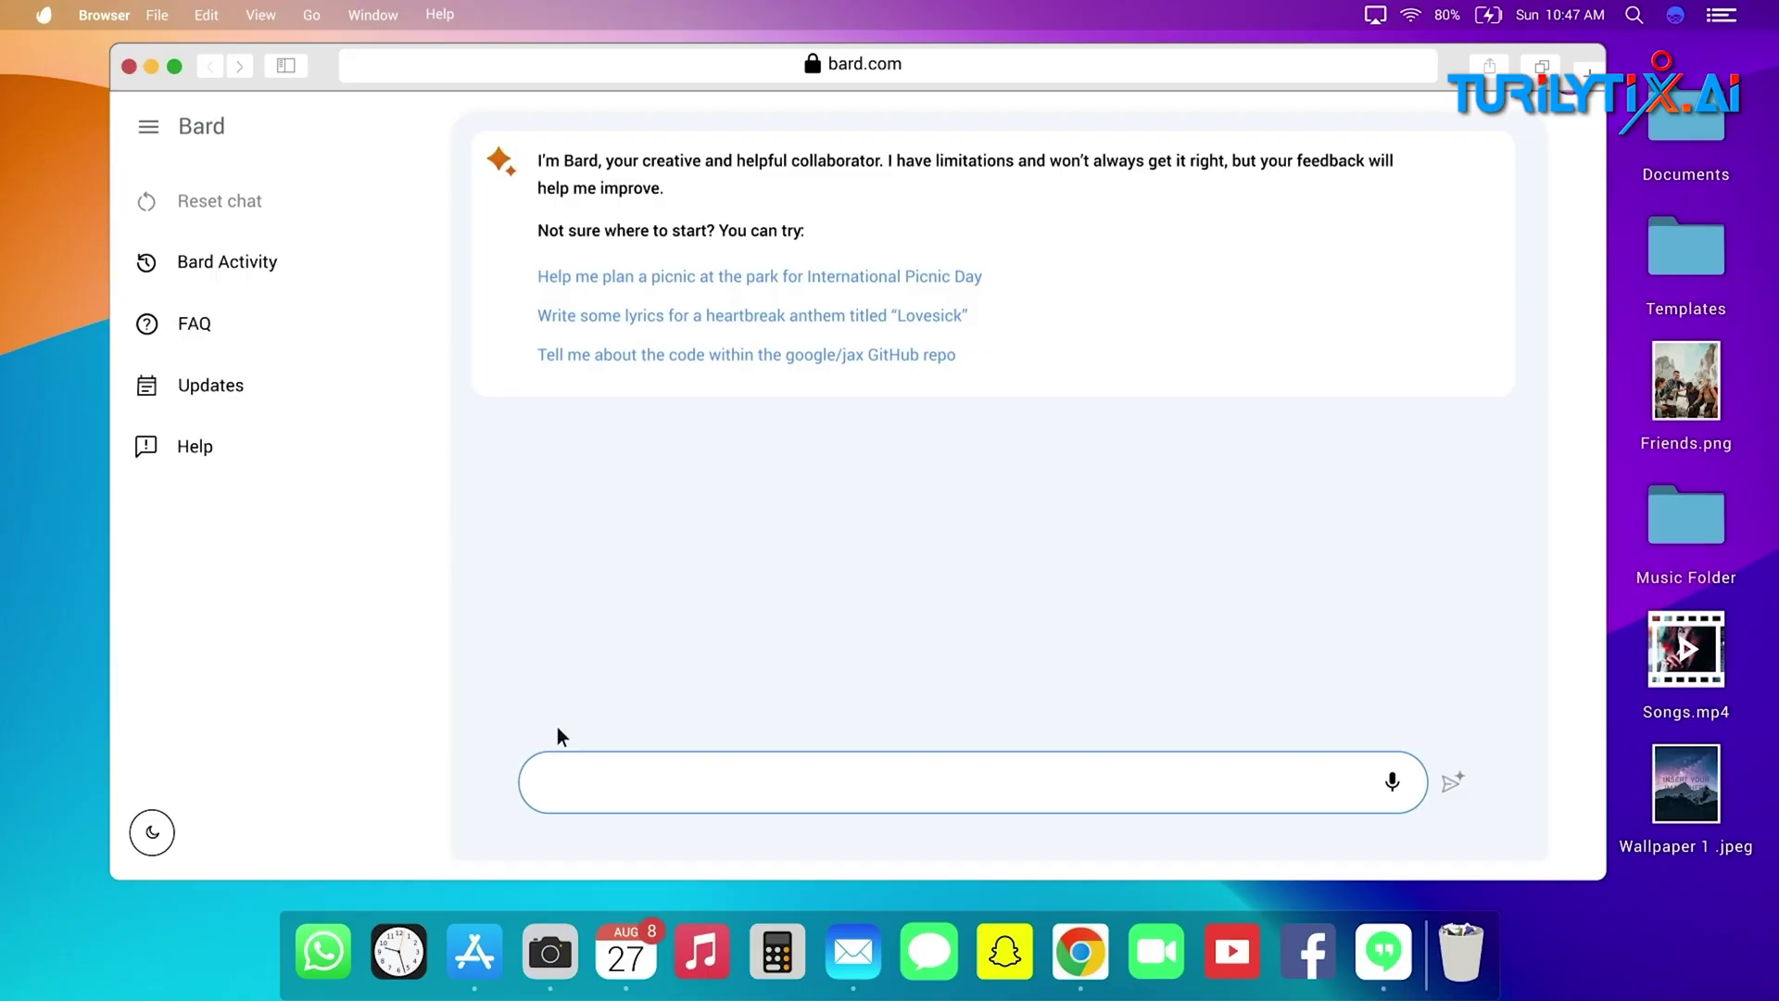
type("tip")
type("s for medi")
type("tation")
Submit the 'tips for meditation' prompt to Bard
key("Return")
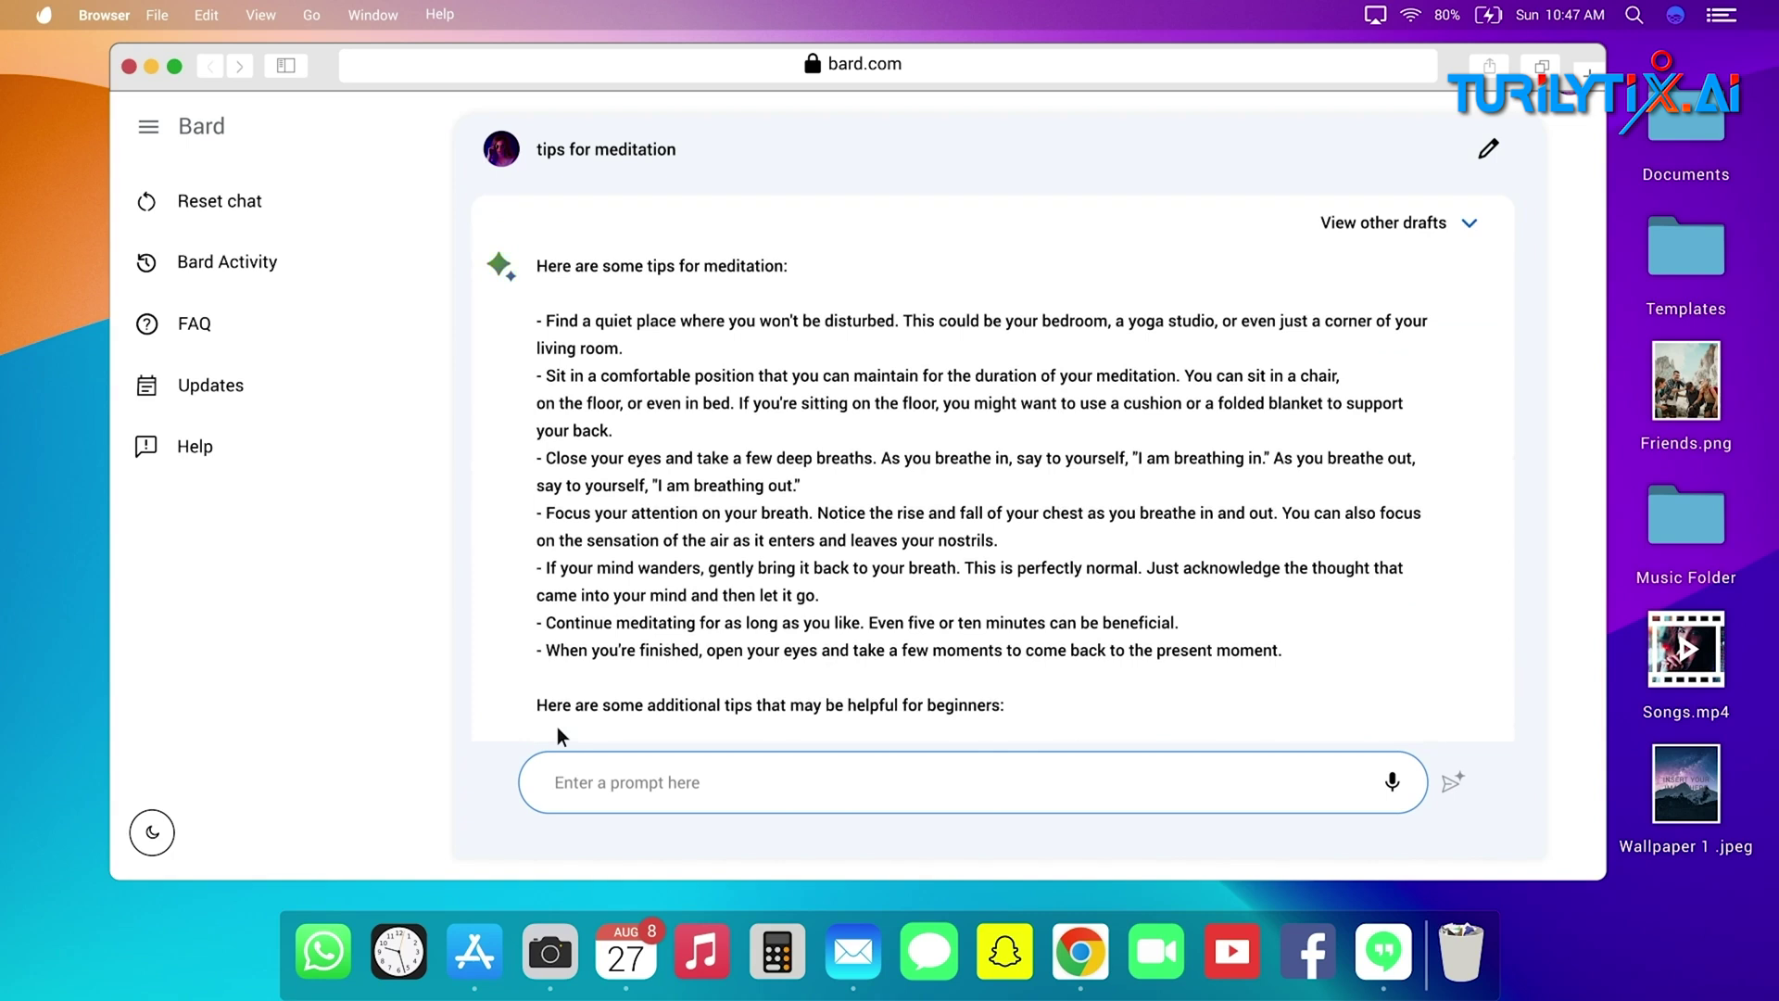
scroll(556, 728, "down", 1)
scroll(558, 727, "down", 4)
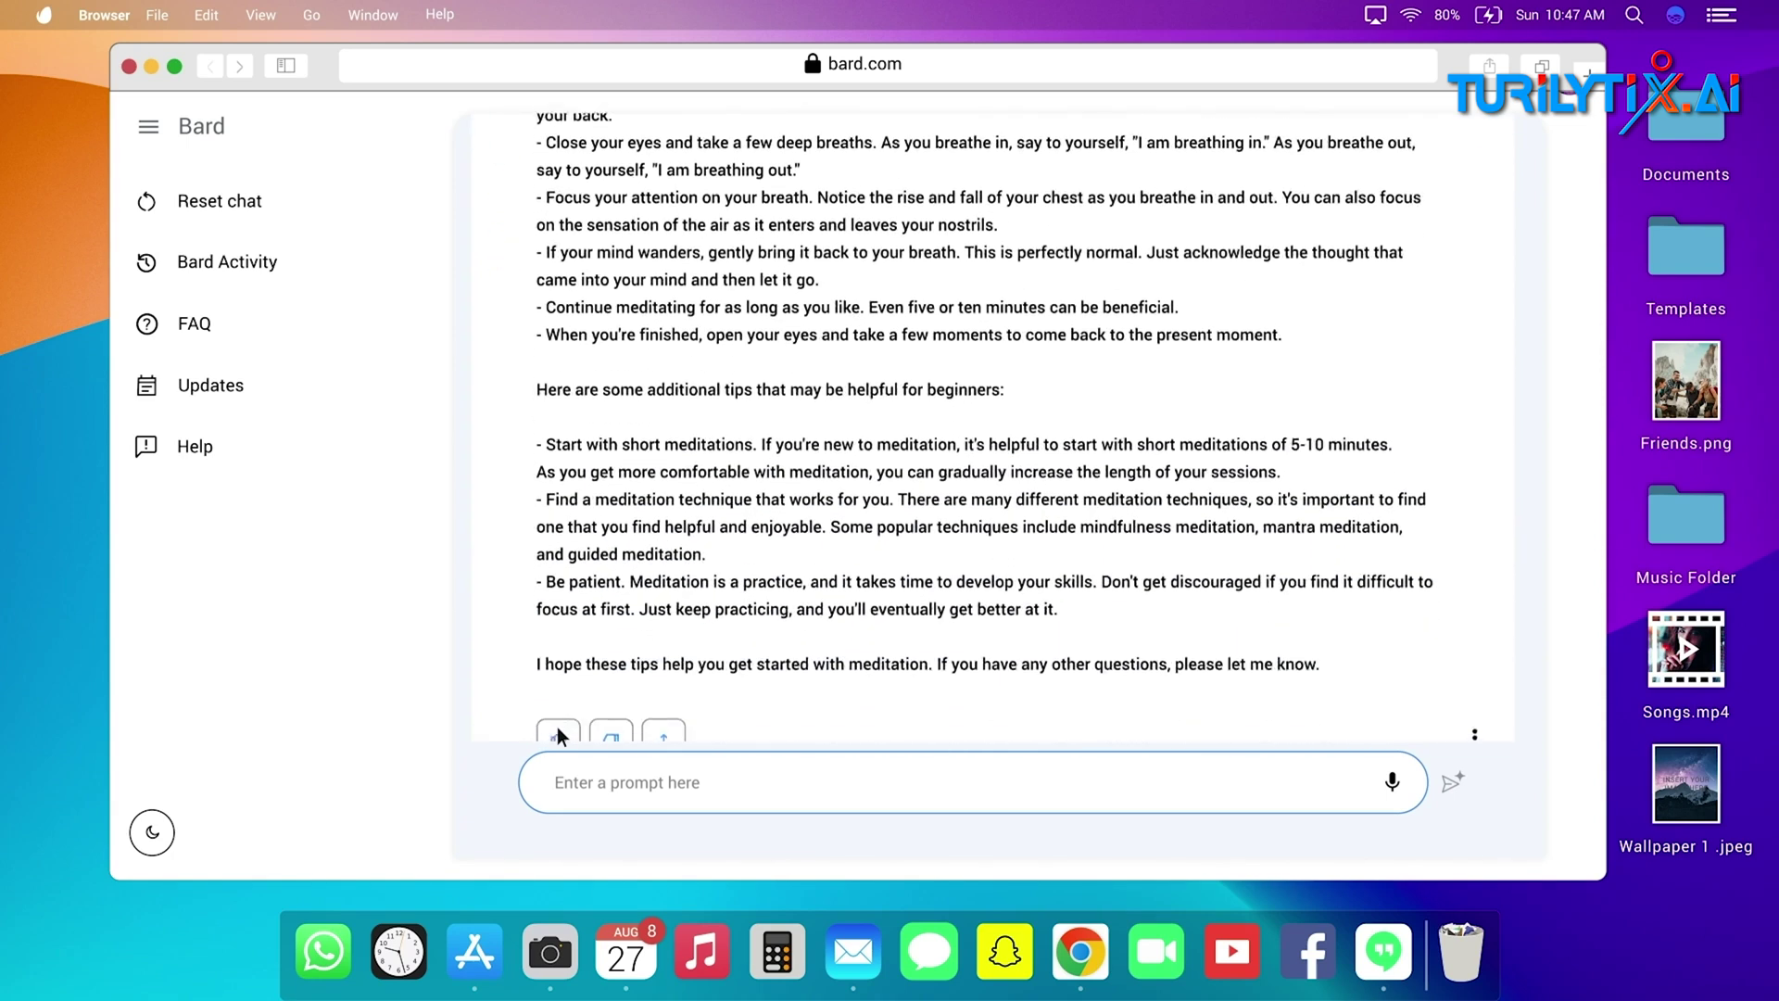